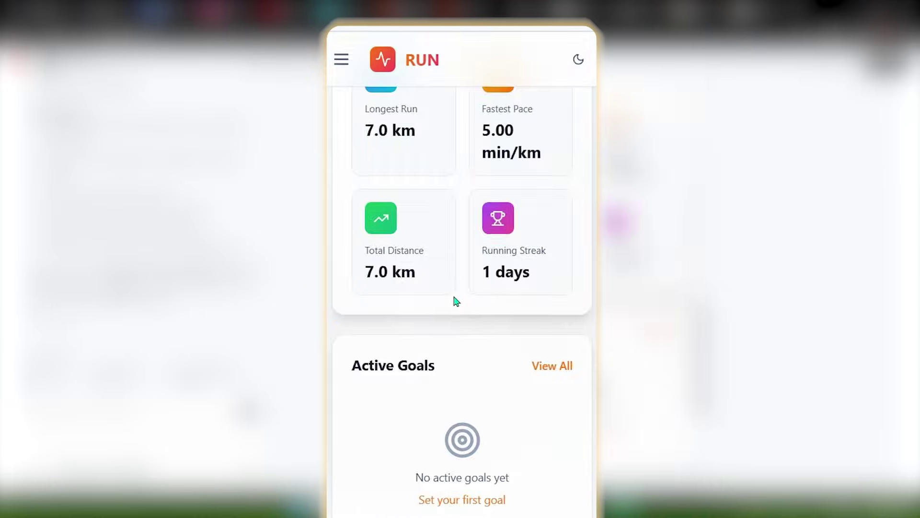
Visit the Analytics and Achievements pages from the hamburger menu, then the My Runs list
{"action": "left_click", "coordinate": [340, 58]}
{"action": "left_click", "coordinate": [431, 292]}
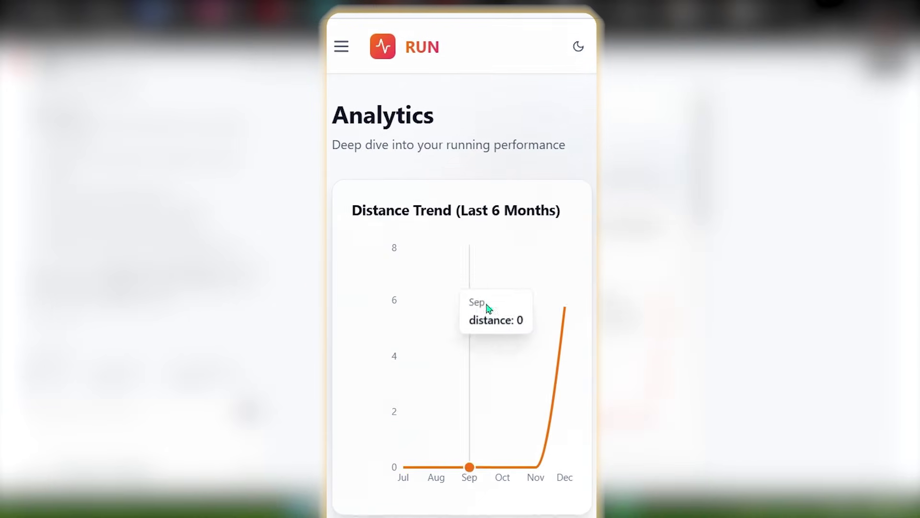
{"action": "left_click", "coordinate": [340, 42]}
{"action": "left_click", "coordinate": [410, 327]}
{"action": "scroll", "coordinate": [428, 296], "scroll_direction": "down", "scroll_amount": 4}
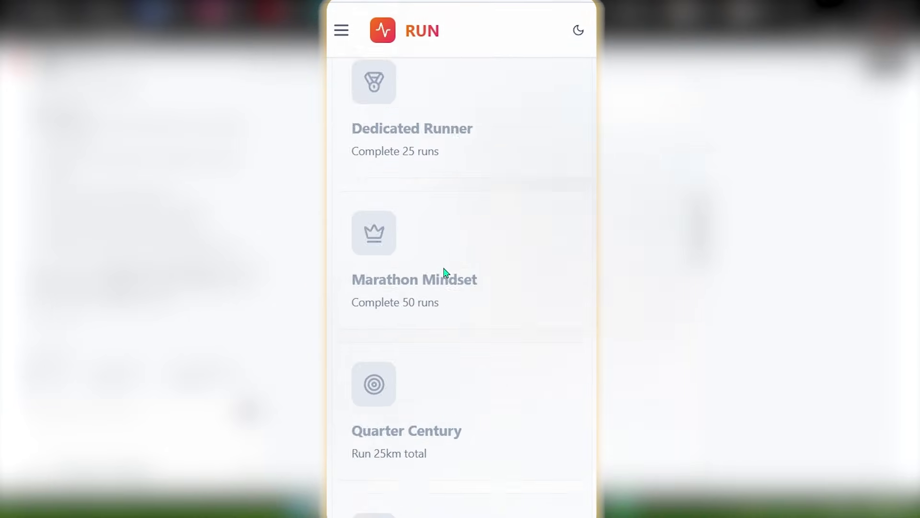
{"action": "left_click", "coordinate": [341, 27]}
{"action": "left_click", "coordinate": [382, 129]}
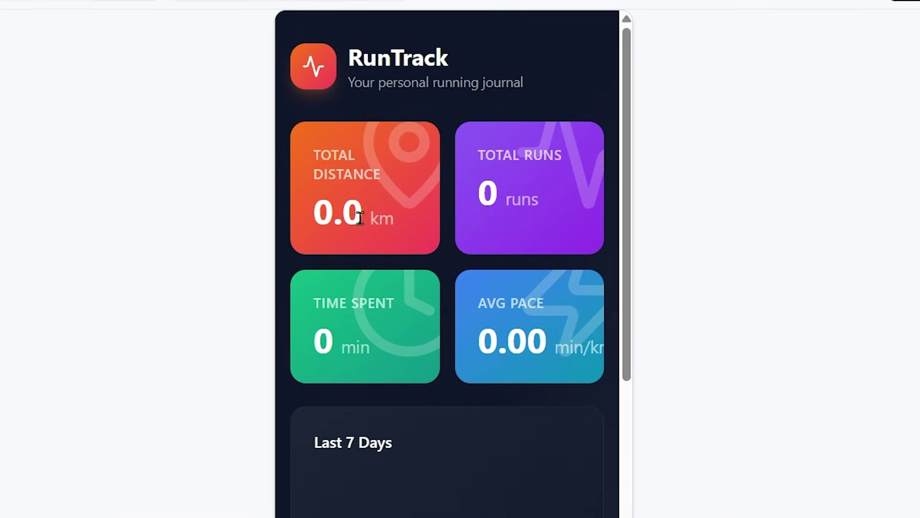
{"action": "scroll", "coordinate": [460, 431], "scroll_direction": "down", "scroll_amount": 5}
Log a 7 km, 35-minute run, then toggle the theme to light and back to dark
{"action": "left_click", "coordinate": [440, 279]}
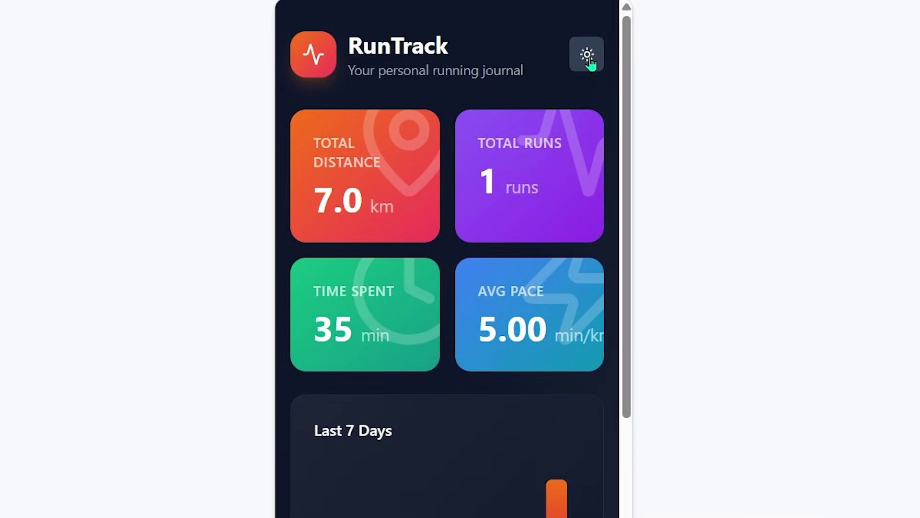
{"action": "left_click", "coordinate": [588, 56]}
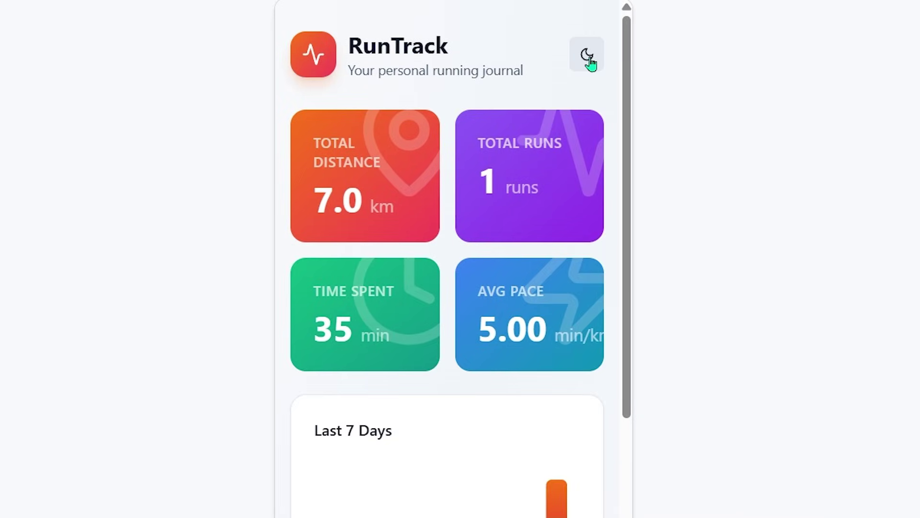
{"action": "left_click", "coordinate": [588, 57]}
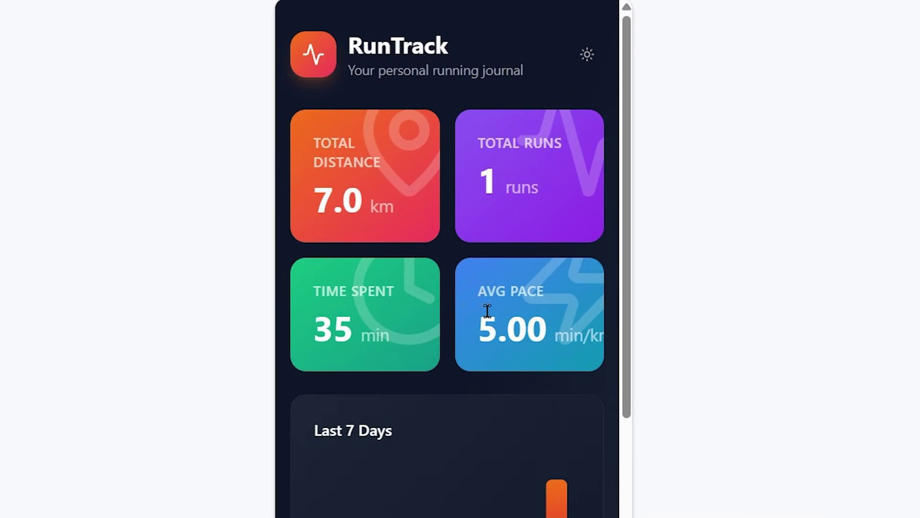
{"action": "scroll", "coordinate": [474, 464], "scroll_direction": "down", "scroll_amount": 4}
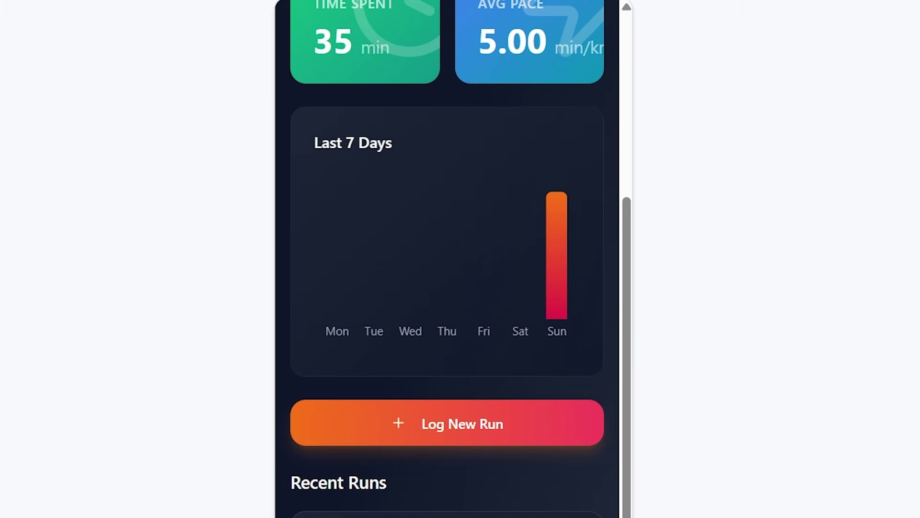
{"action": "type", "text": "to"}
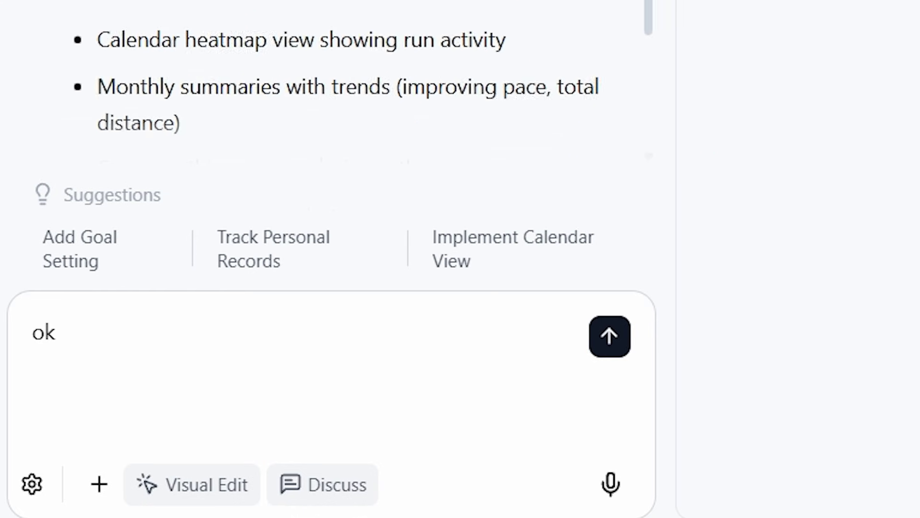
{"action": "scroll", "coordinate": [237, 216], "scroll_direction": "down", "scroll_amount": 5}
{"action": "scroll", "coordinate": [225, 246], "scroll_direction": "down", "scroll_amount": 5}
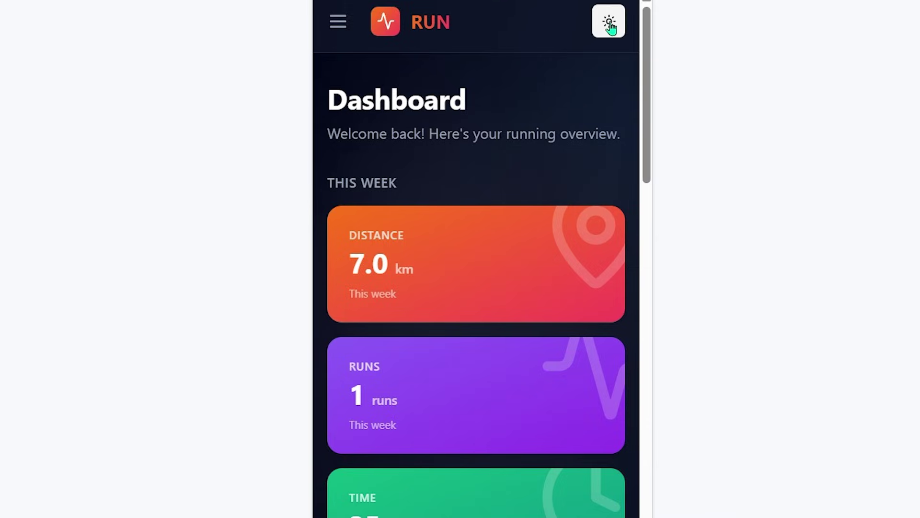
Switch the dashboard to light mode, then go to the Analytics page from the menu
{"action": "left_click", "coordinate": [610, 23]}
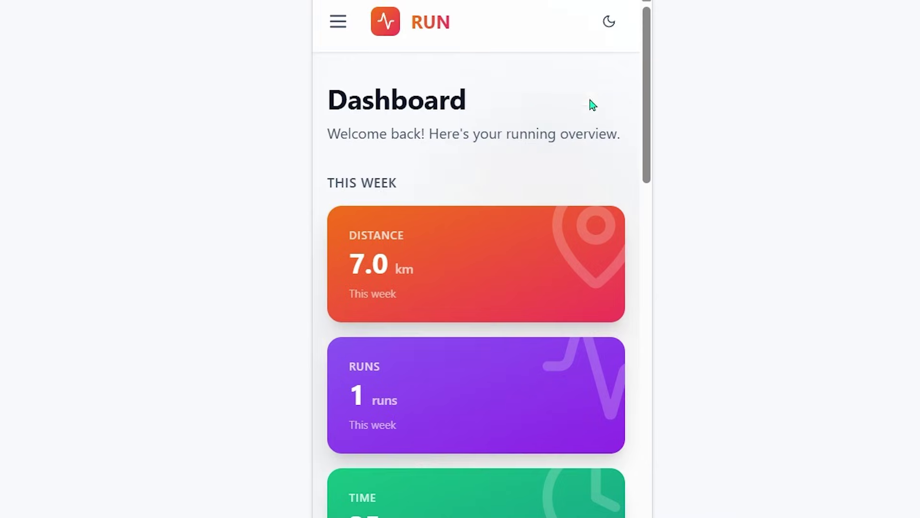
{"action": "scroll", "coordinate": [436, 257], "scroll_direction": "down", "scroll_amount": 5}
{"action": "scroll", "coordinate": [434, 257], "scroll_direction": "down", "scroll_amount": 4}
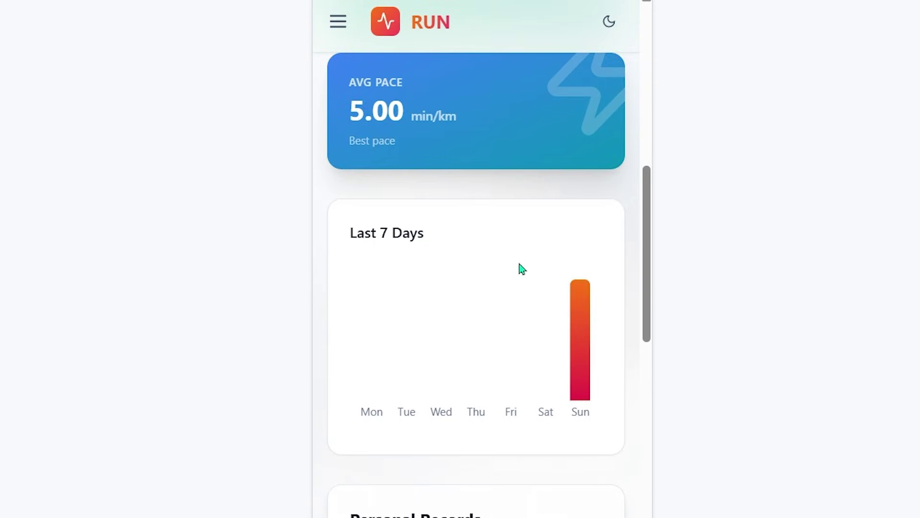
{"action": "scroll", "coordinate": [474, 282], "scroll_direction": "down", "scroll_amount": 4}
{"action": "scroll", "coordinate": [458, 264], "scroll_direction": "up", "scroll_amount": 2}
{"action": "scroll", "coordinate": [457, 263], "scroll_direction": "up", "scroll_amount": 10}
{"action": "left_click", "coordinate": [338, 22]}
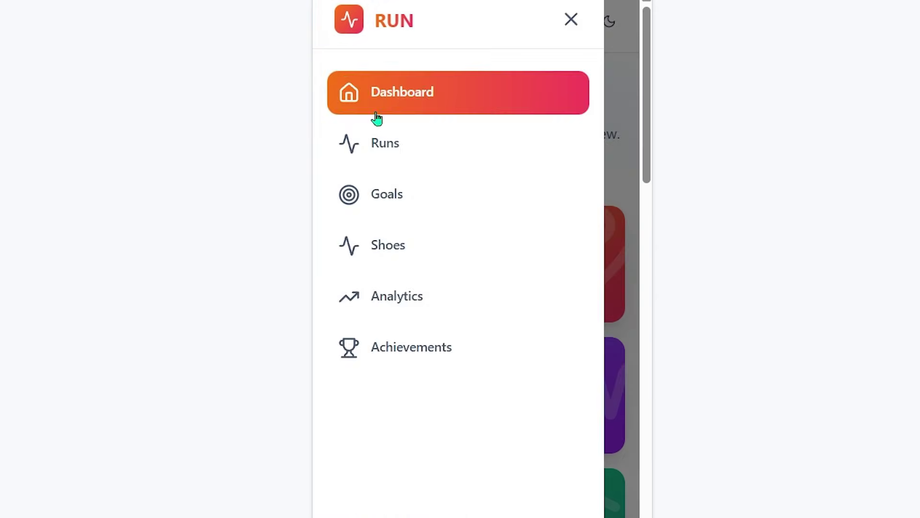
{"action": "left_click", "coordinate": [442, 296]}
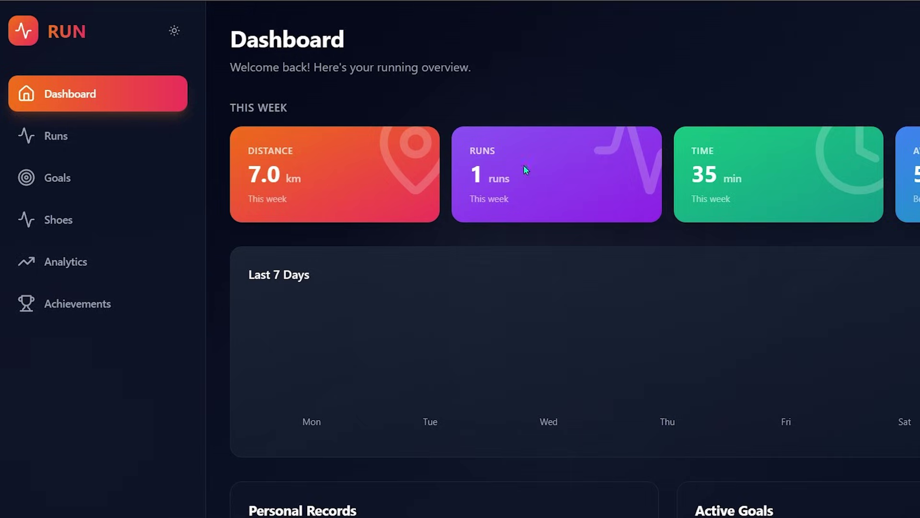
Visit the Running Shoes page, then the Analytics page, from the sidebar
{"action": "left_click", "coordinate": [92, 232]}
{"action": "left_click", "coordinate": [104, 270]}
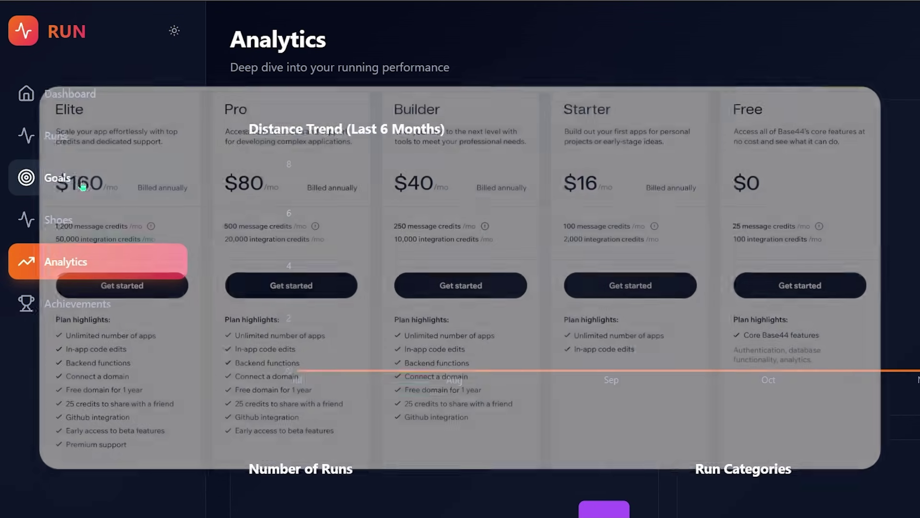